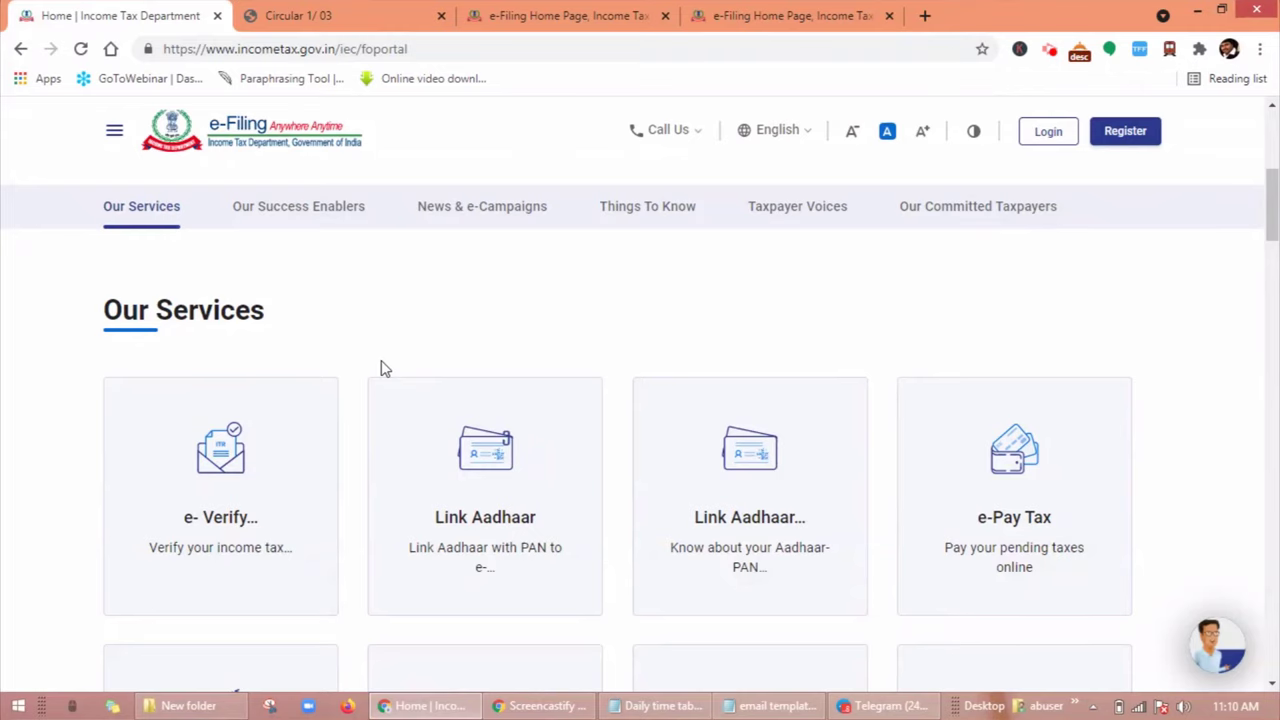
# Read through the PAN–Aadhaar linking circular PDF, then return to the e-Filing home page
pyautogui.click(335, 12)
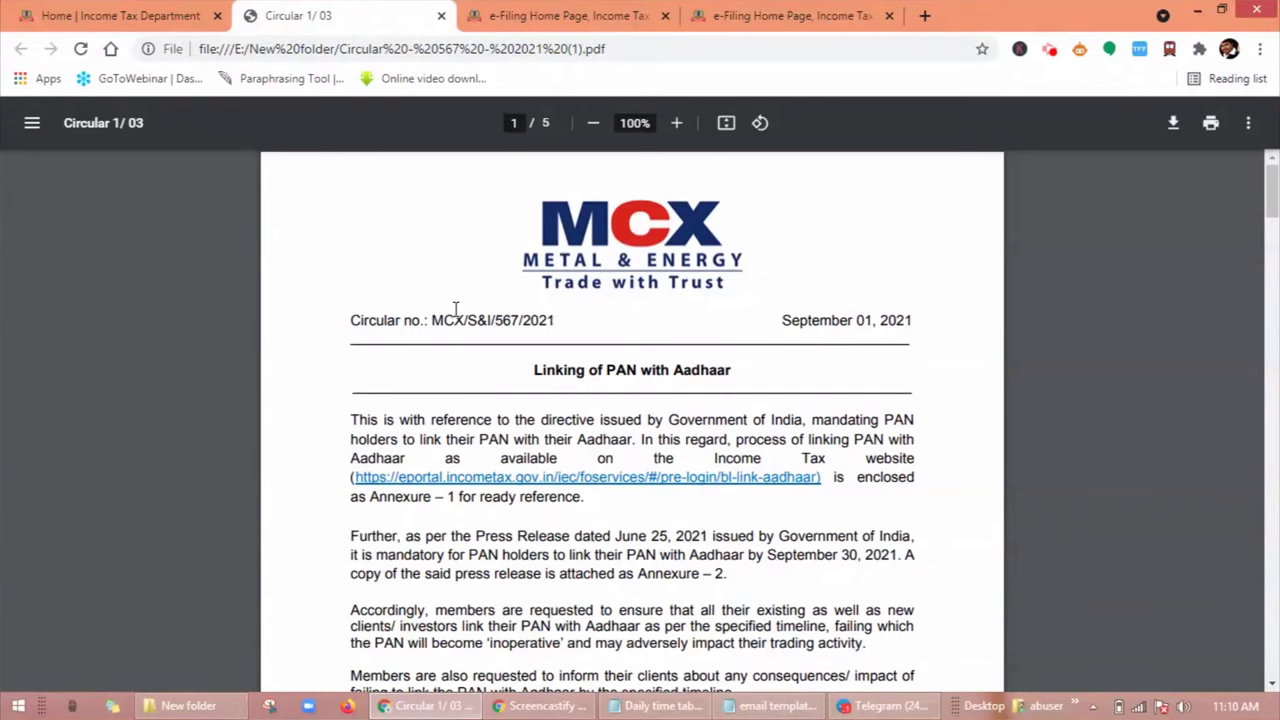
pyautogui.scroll(-2, 455, 309)
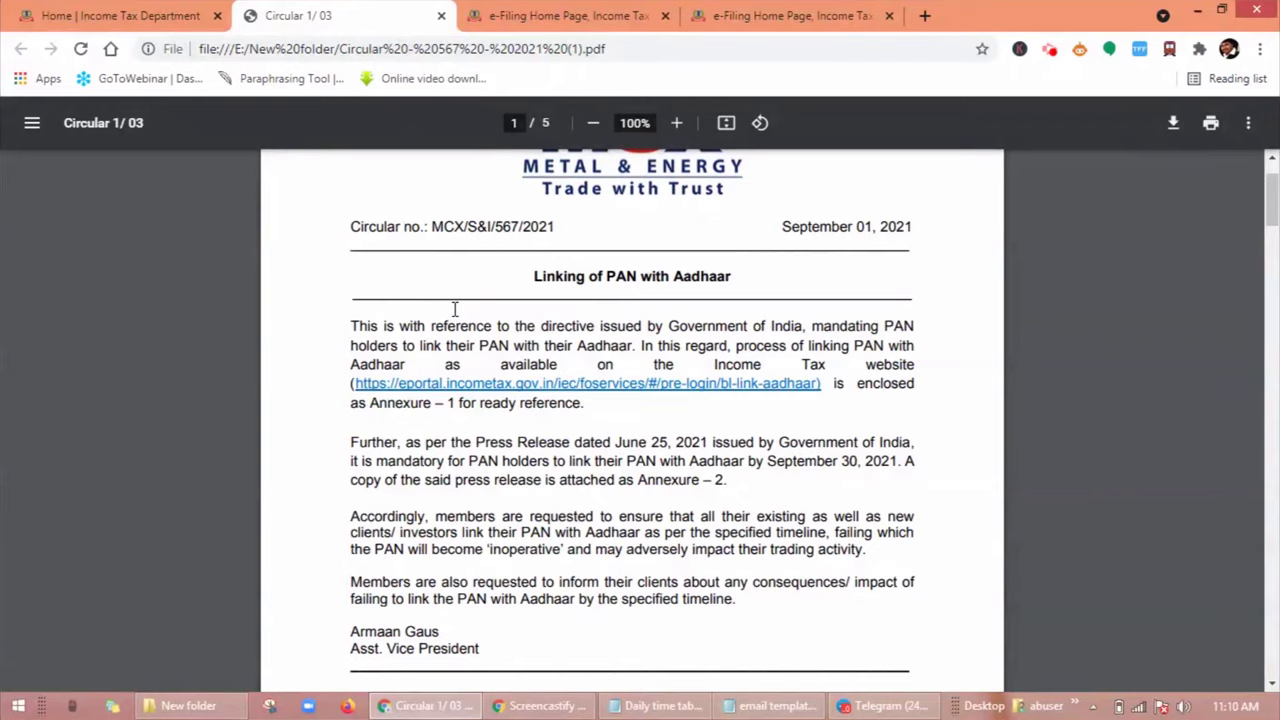
pyautogui.scroll(1, 455, 309)
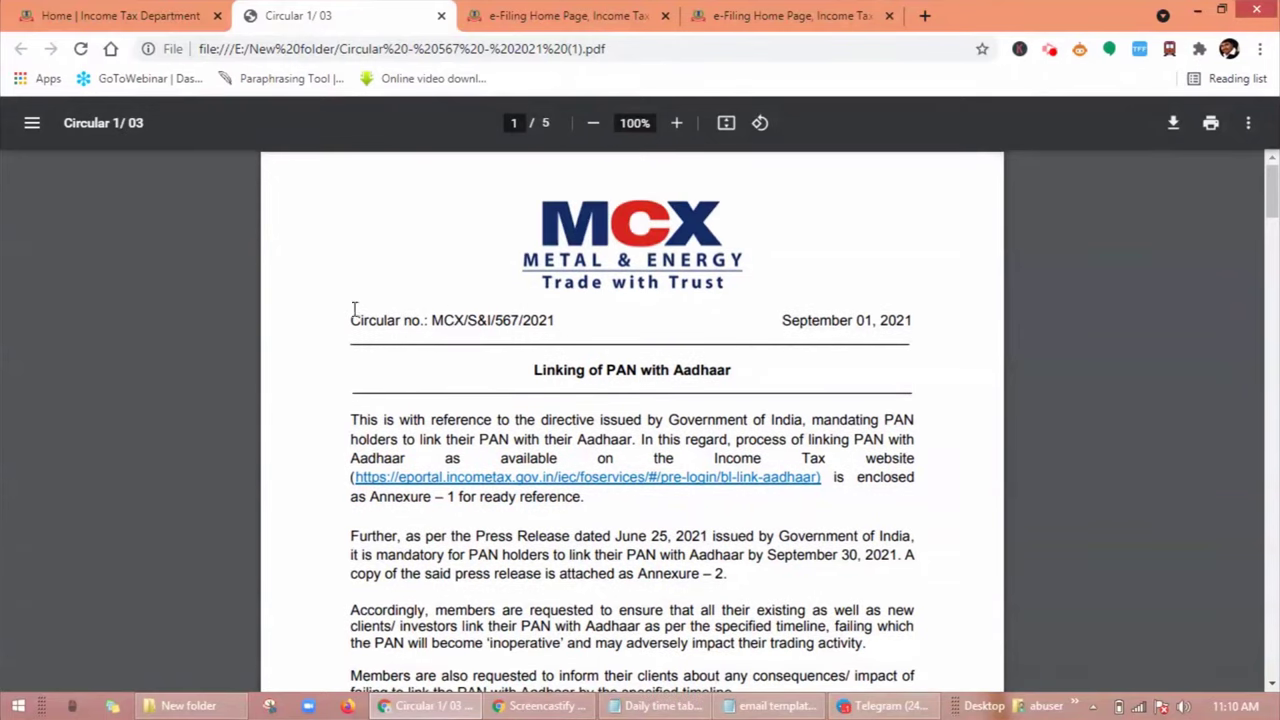
pyautogui.hotkey('ctrl', '1')
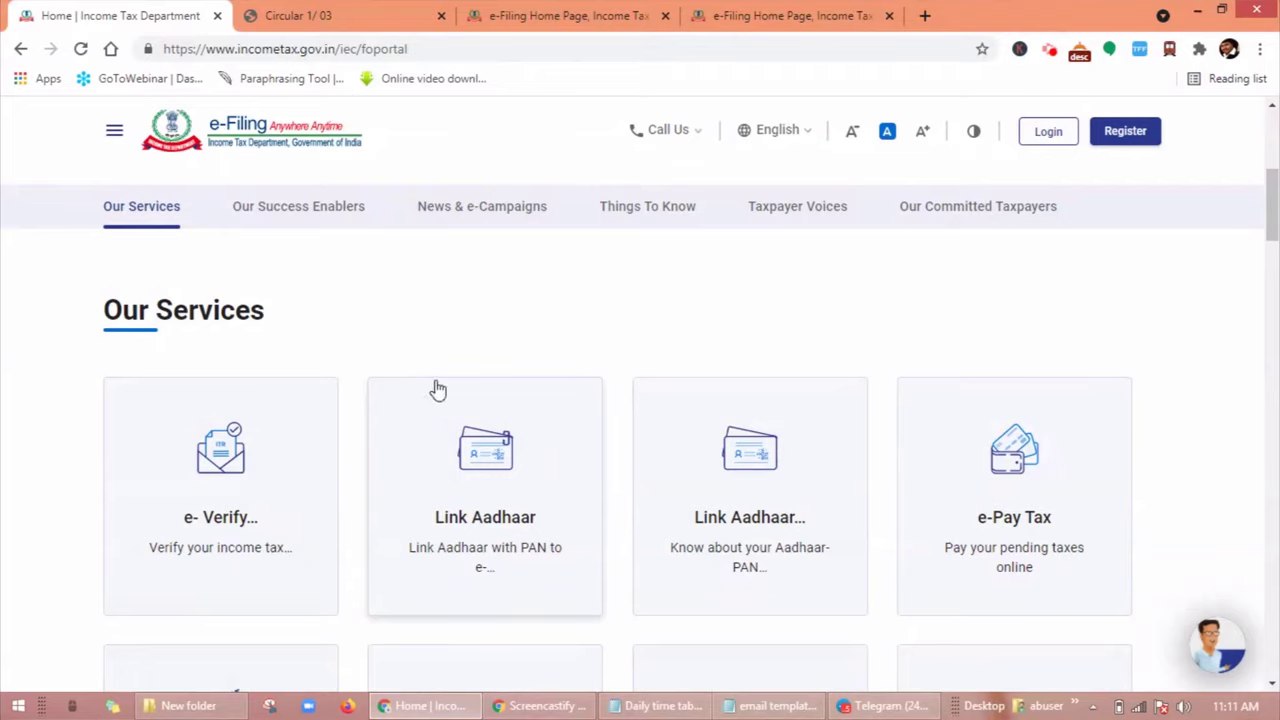
pyautogui.click(478, 532)
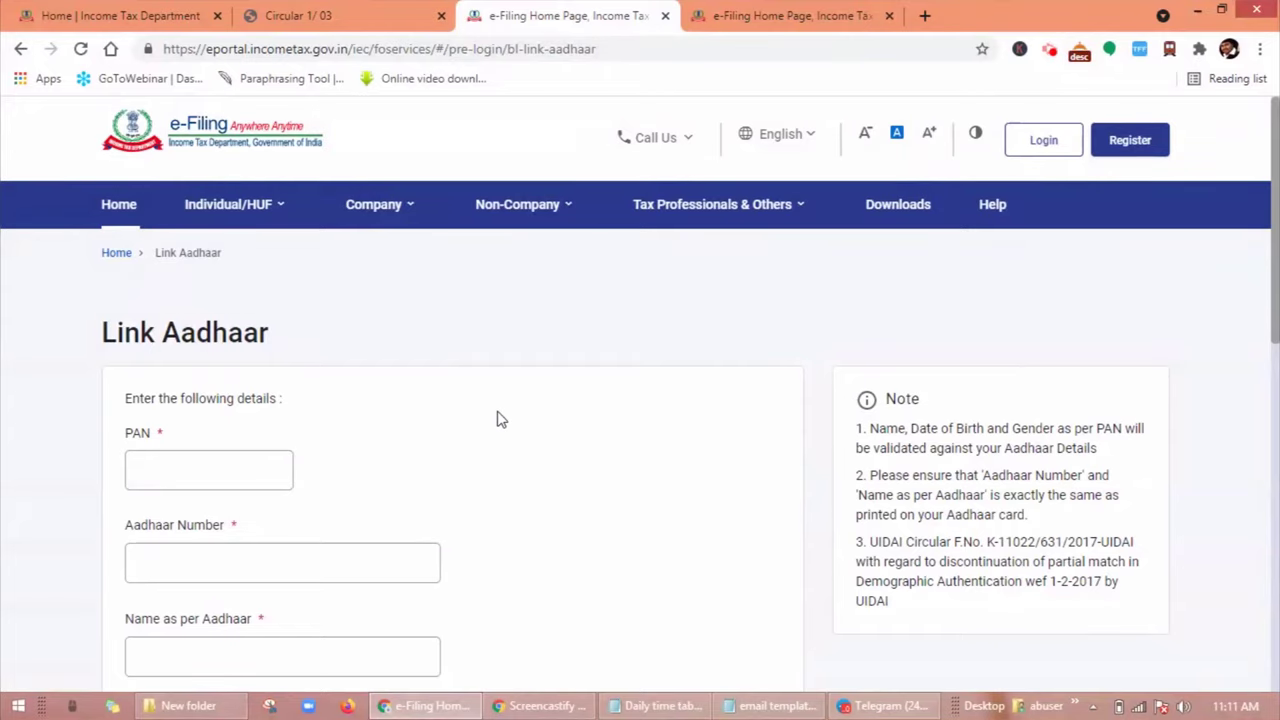
pyautogui.click(198, 466)
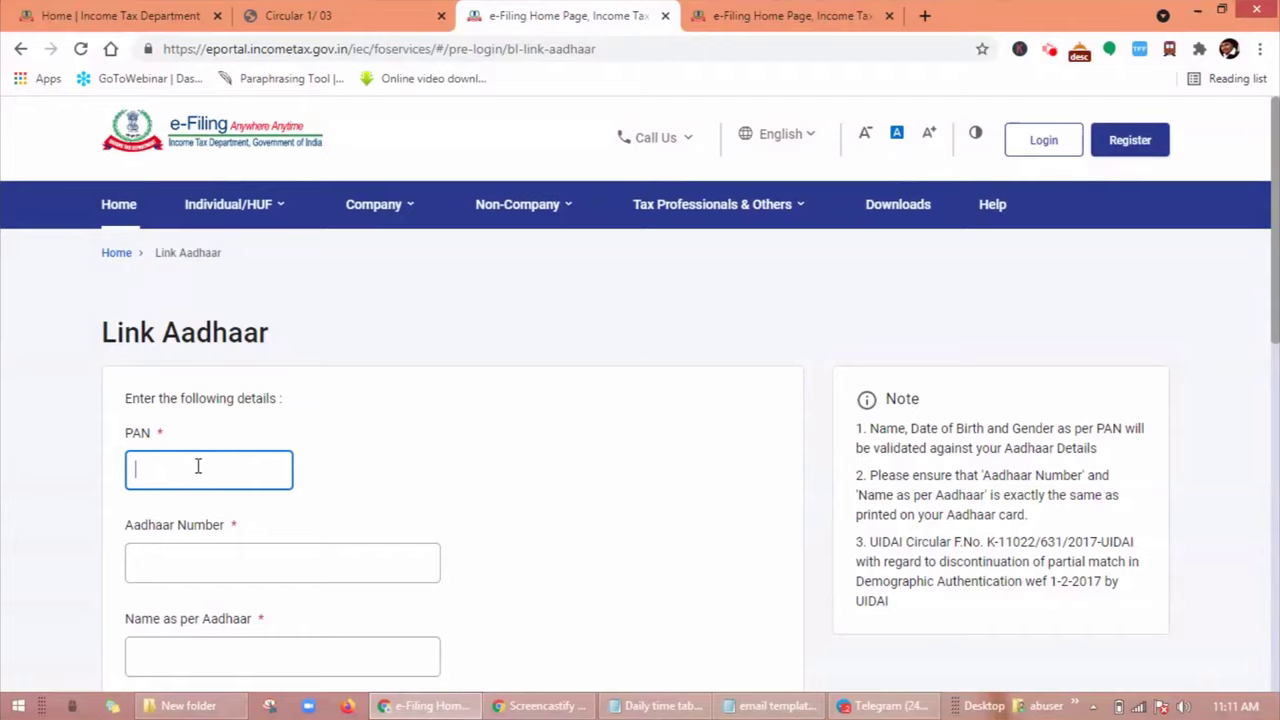
pyautogui.press('Tab')
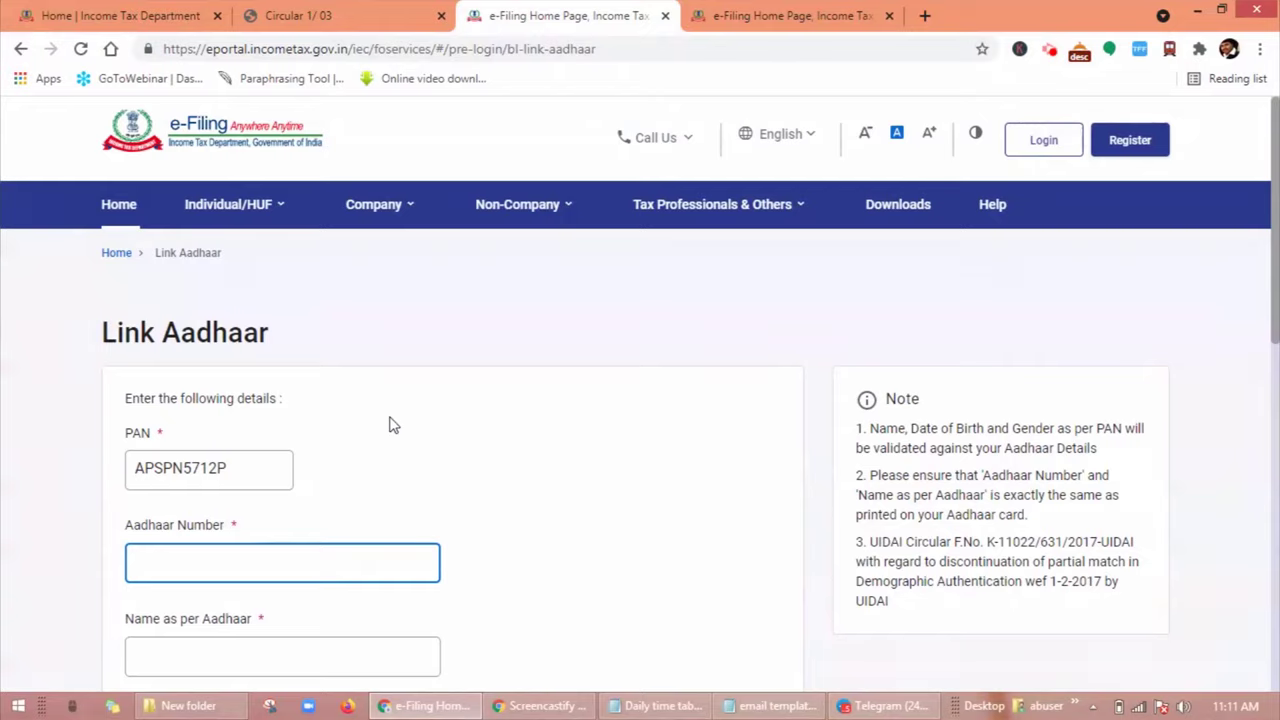
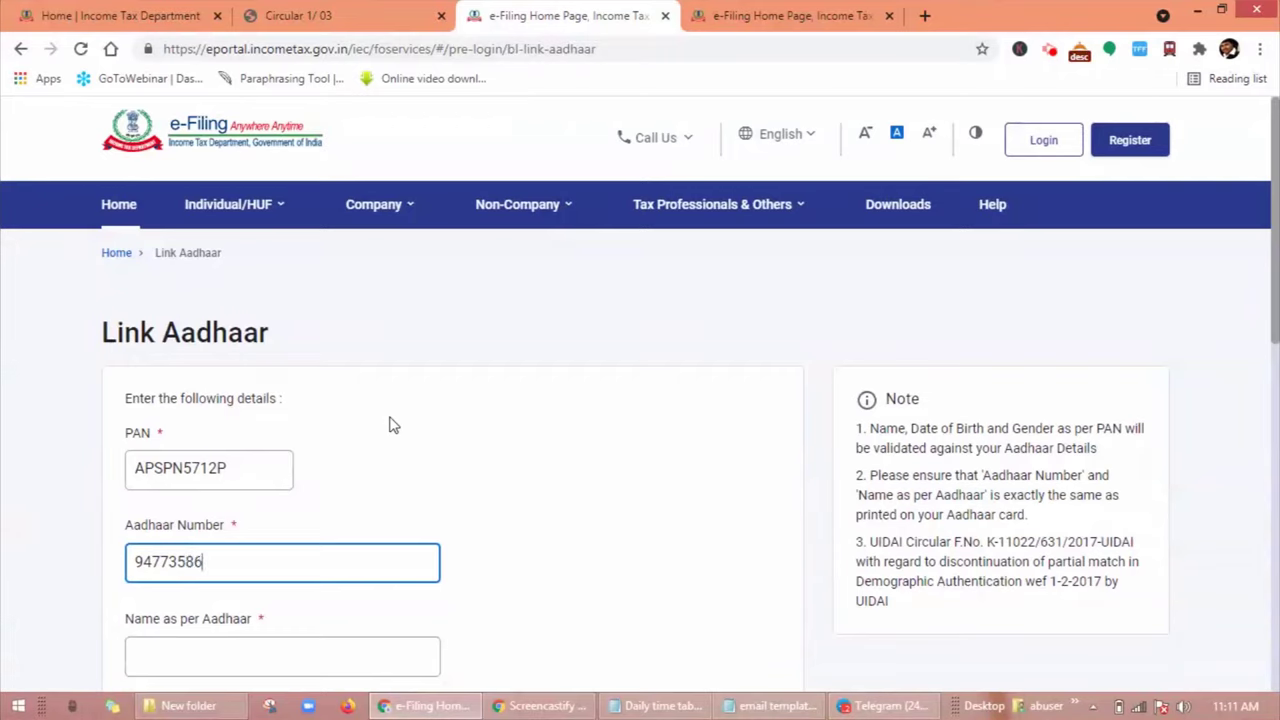
pyautogui.click(243, 653)
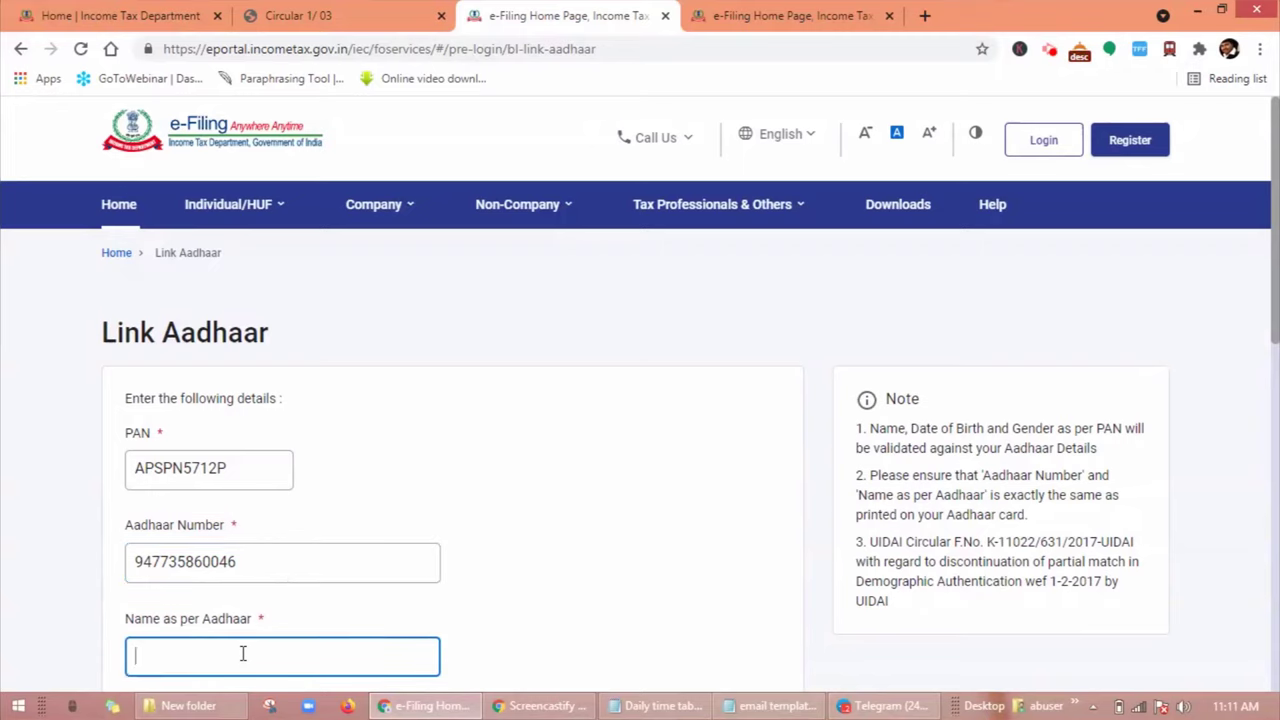
pyautogui.scroll(-2, 317, 554)
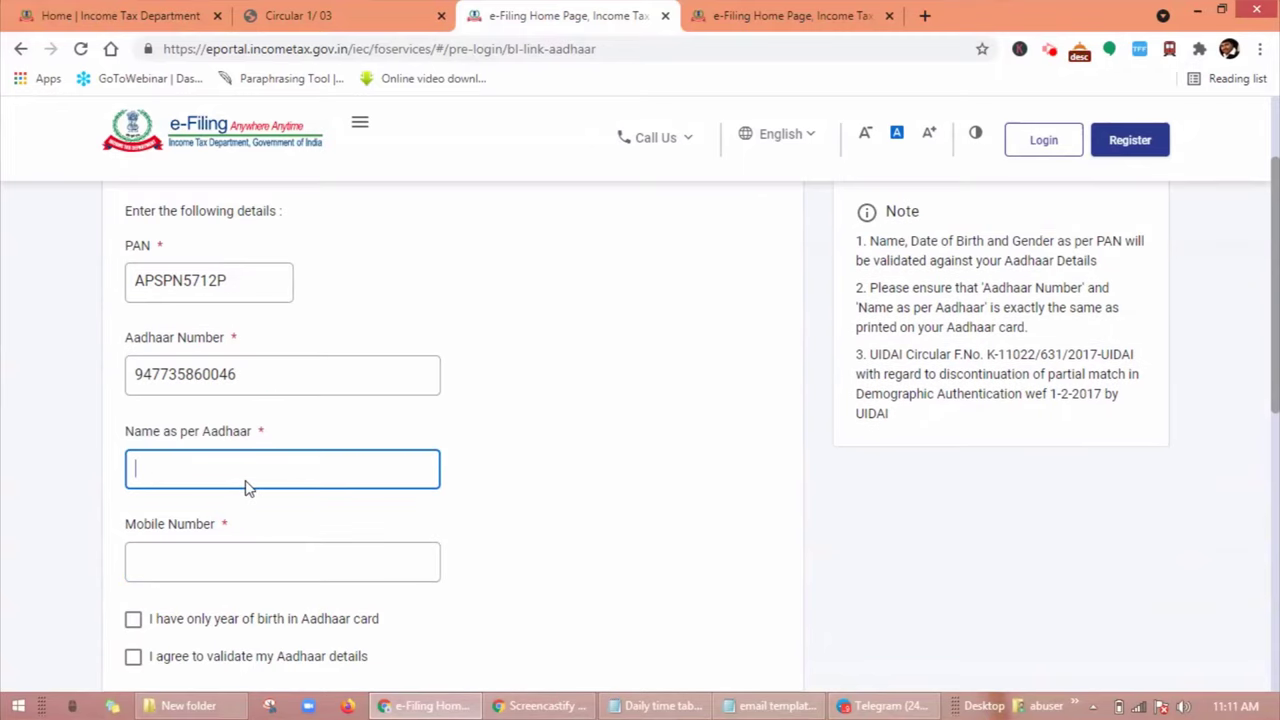
pyautogui.write('A')
pyautogui.write('nli')
pyautogui.click(191, 582)
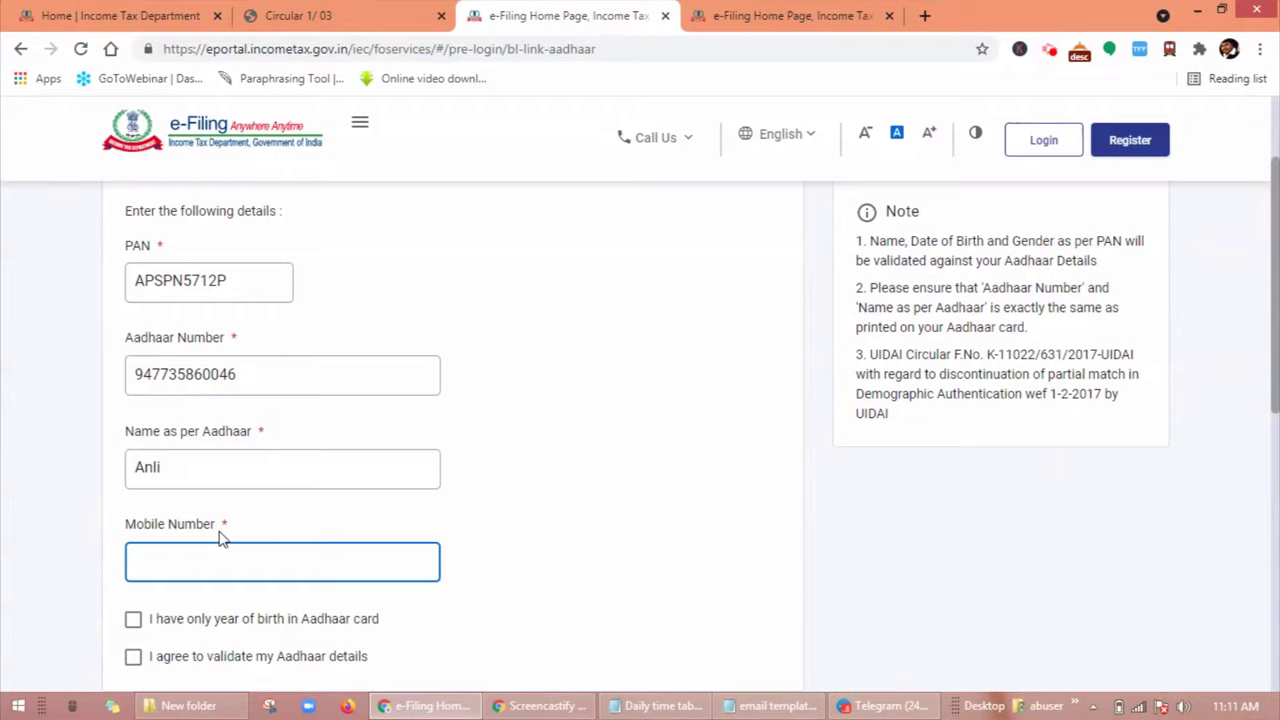
pyautogui.scroll(-2, 360, 560)
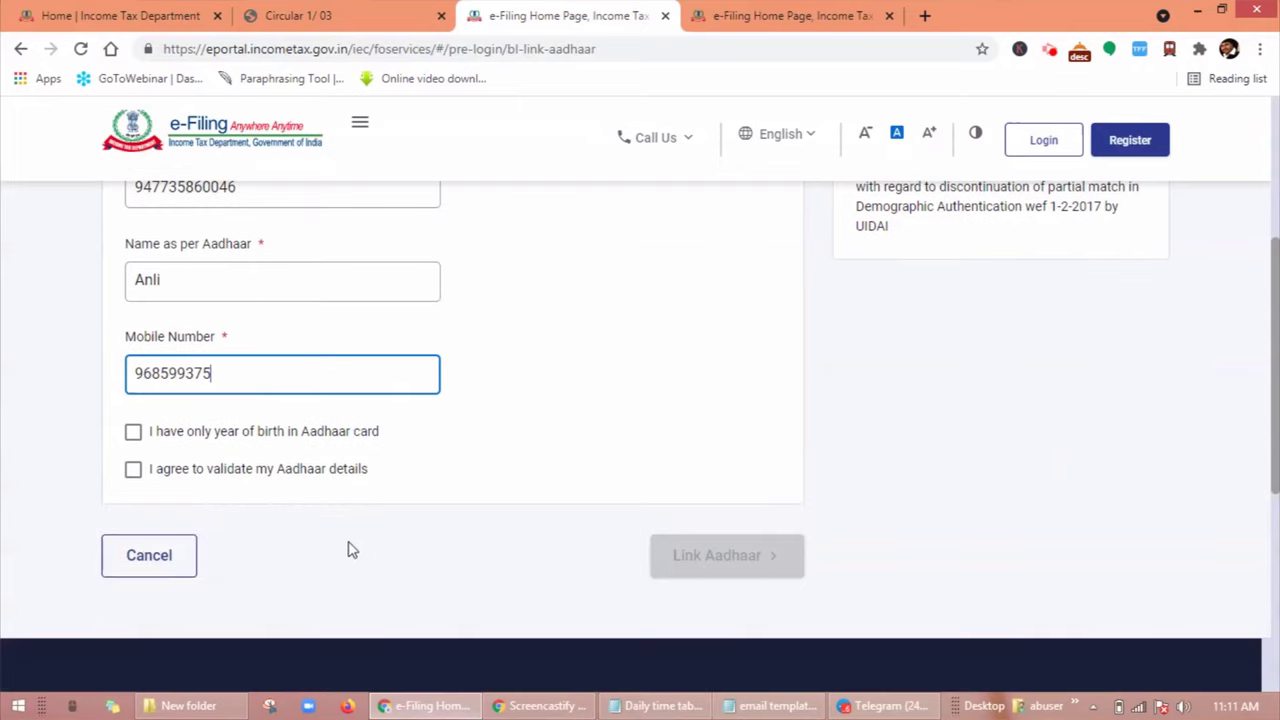
pyautogui.scroll(3, 471, 486)
pyautogui.scroll(-3, 294, 423)
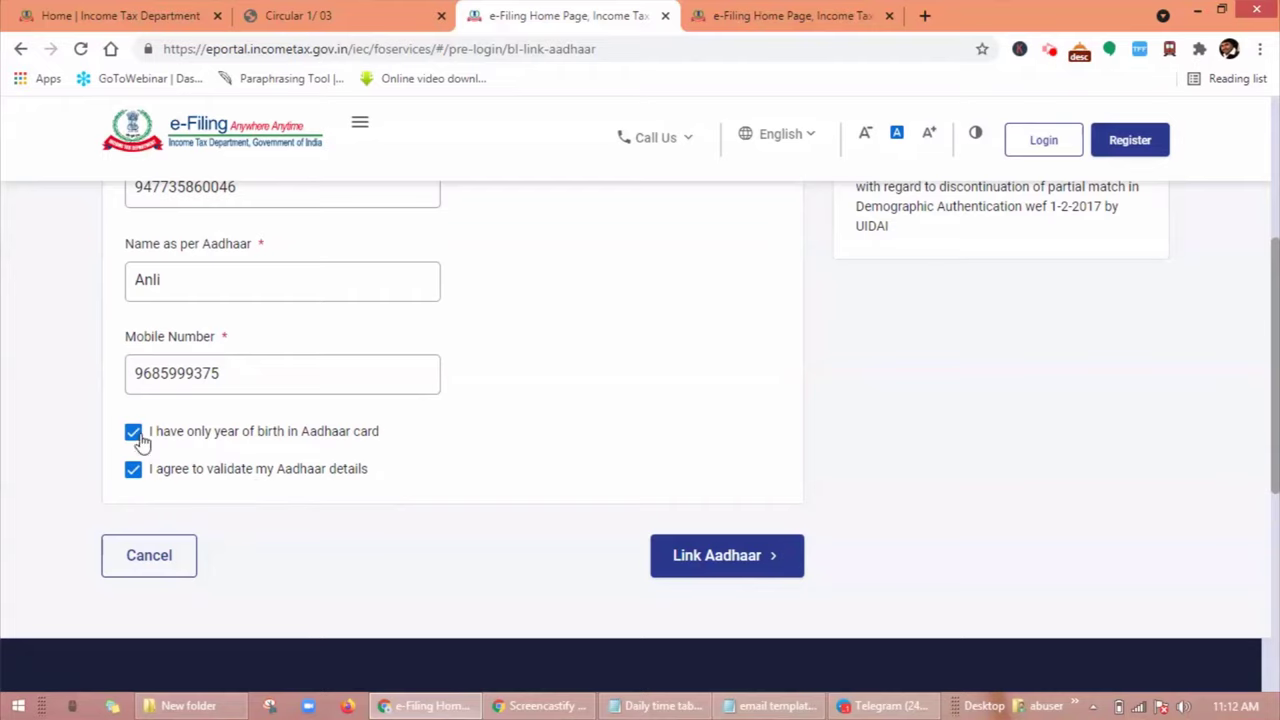
# Submit the Link Aadhaar request and switch to the Link Aadhaar Status tab
pyautogui.click(726, 565)
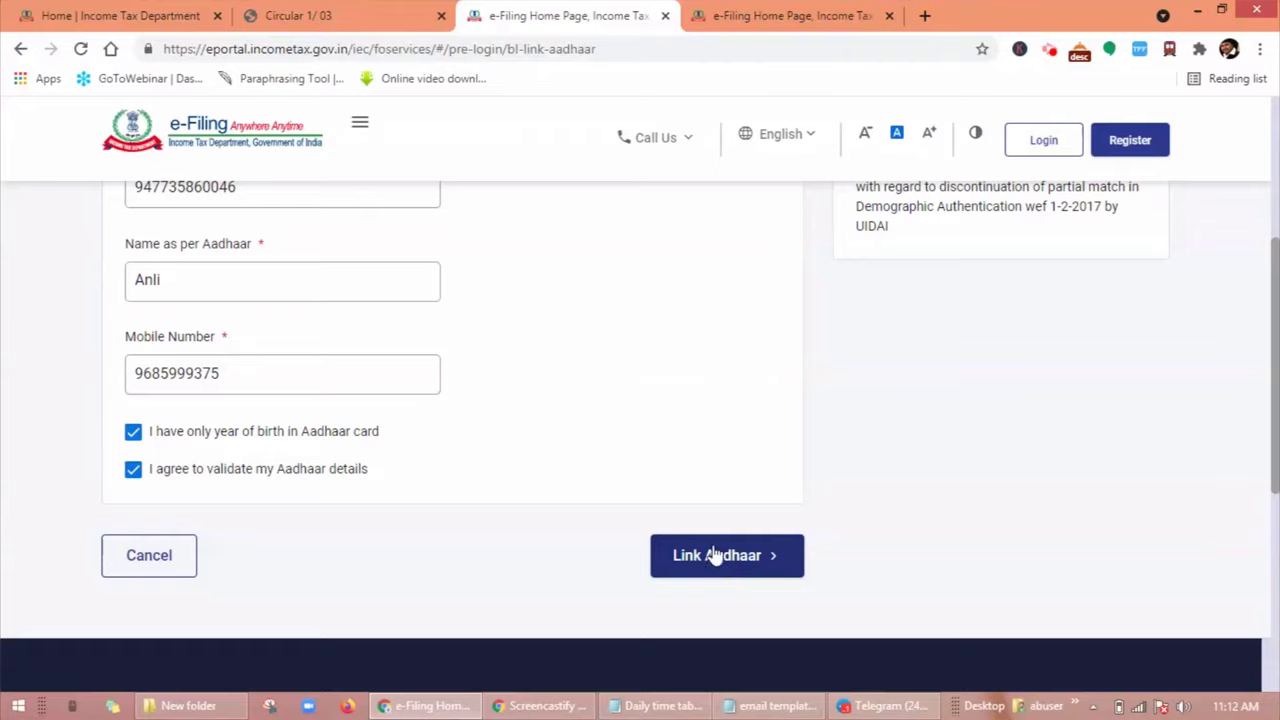
pyautogui.click(748, 10)
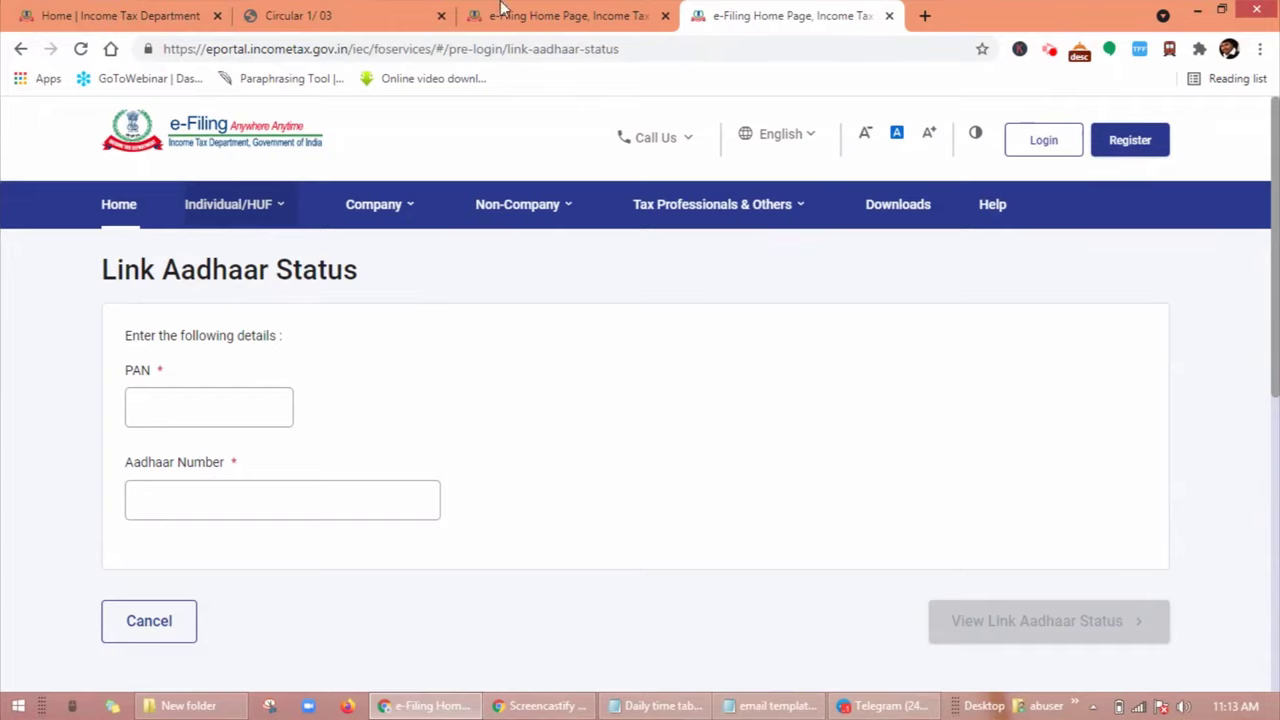
pyautogui.click(48, 12)
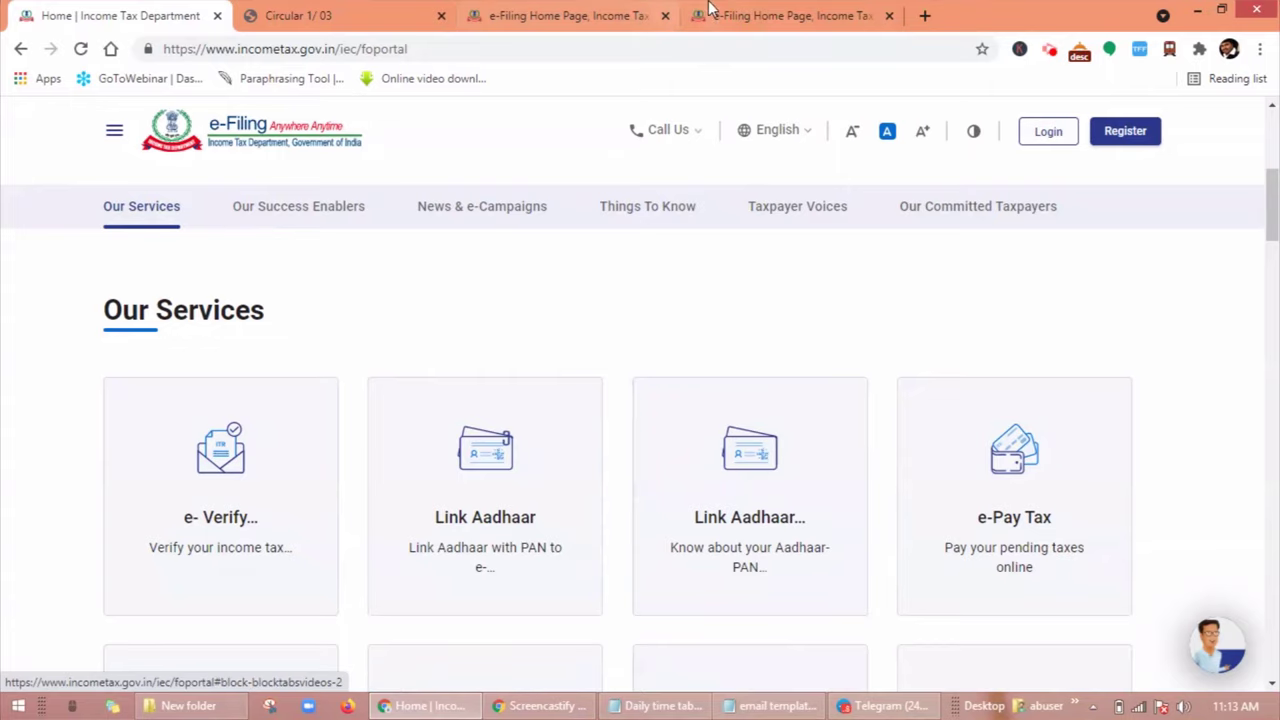
pyautogui.click(762, 15)
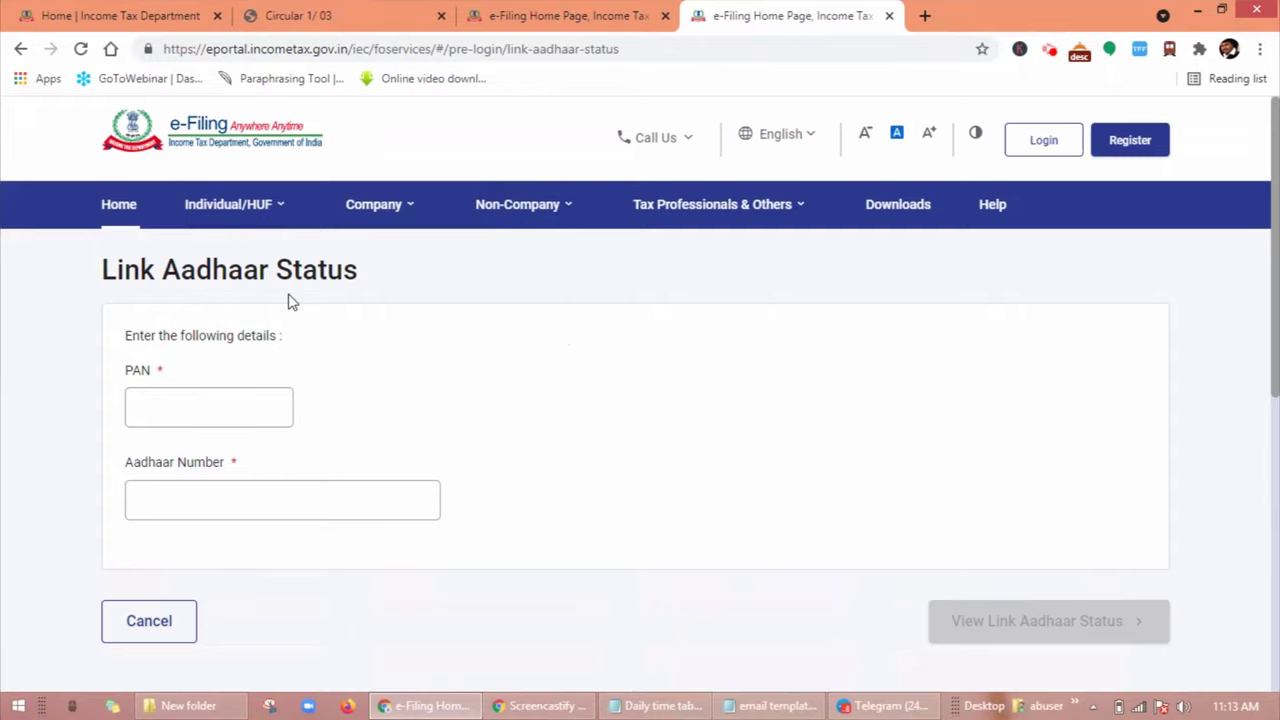
pyautogui.click(178, 406)
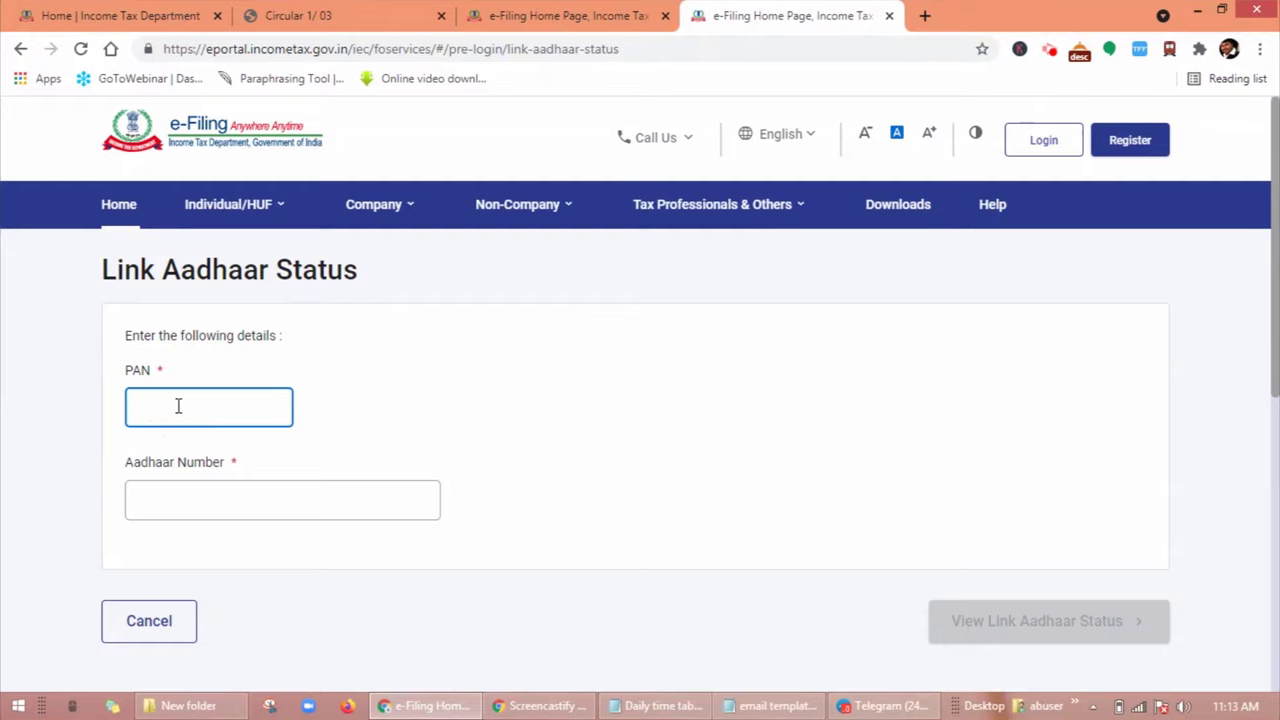
pyautogui.click(229, 404)
pyautogui.write('P')
pyautogui.click(249, 491)
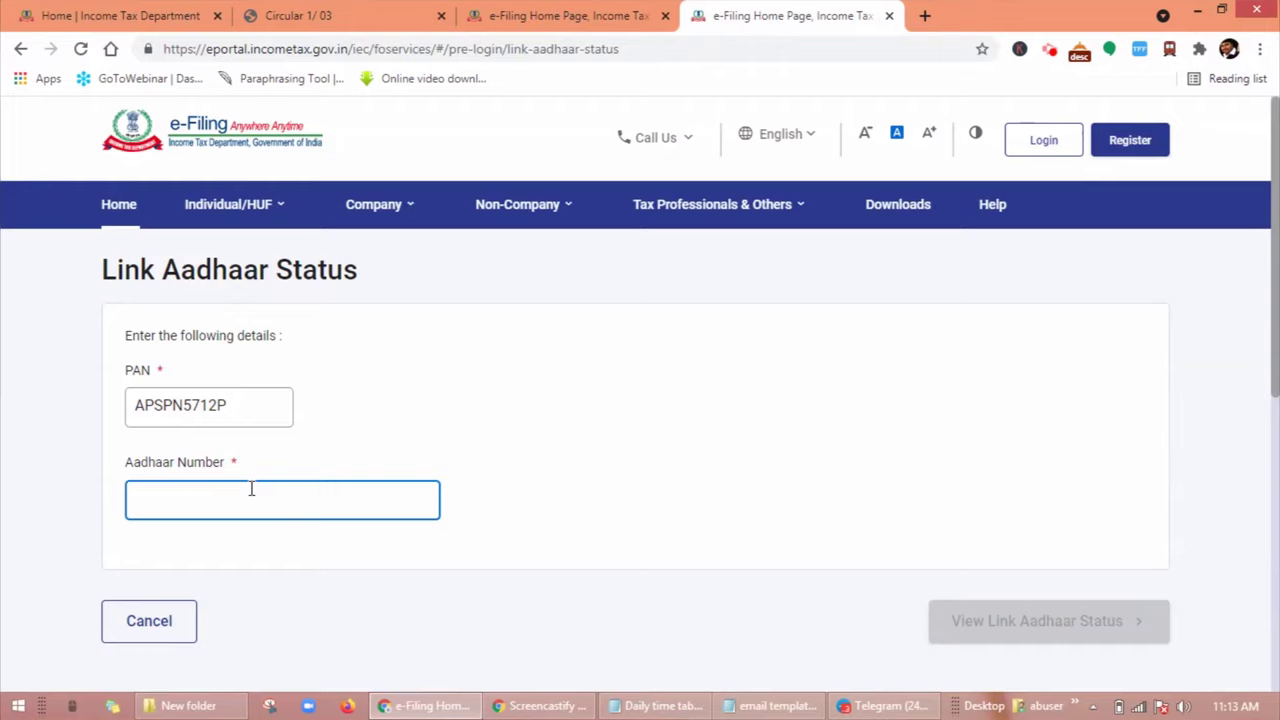
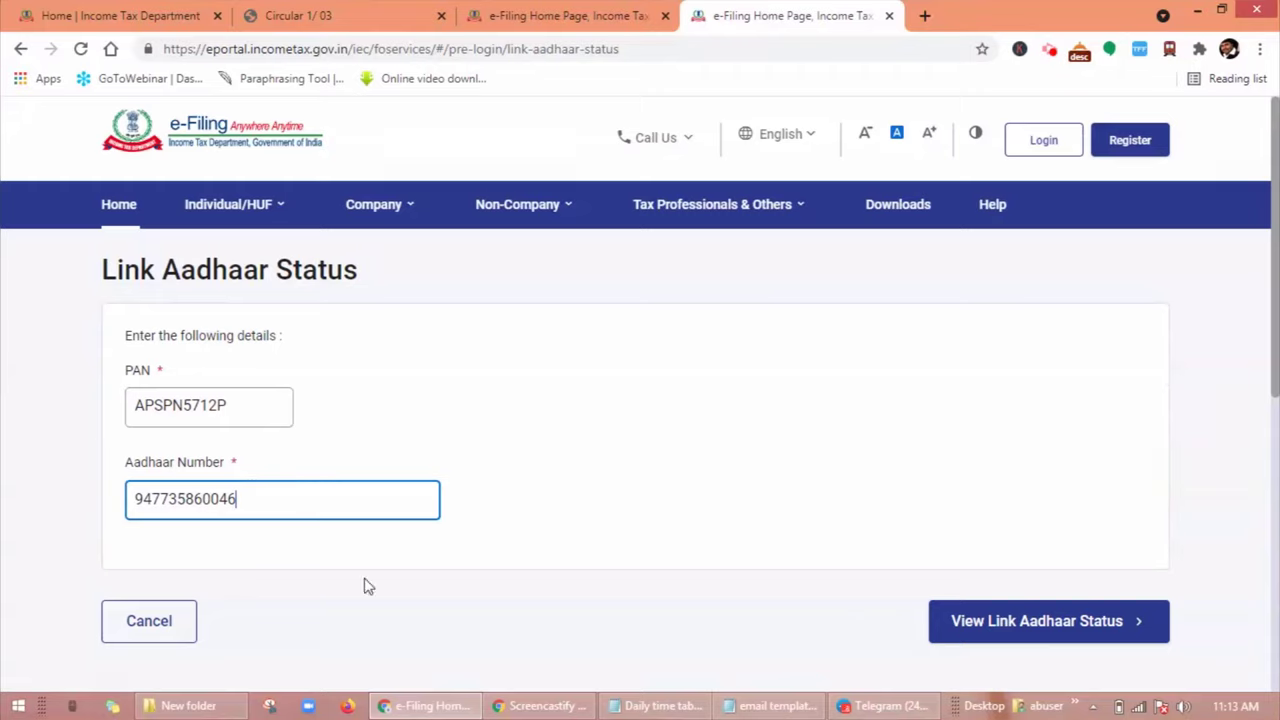
# Request the View Link Aadhaar Status check, submitting it twice
pyautogui.click(1071, 629)
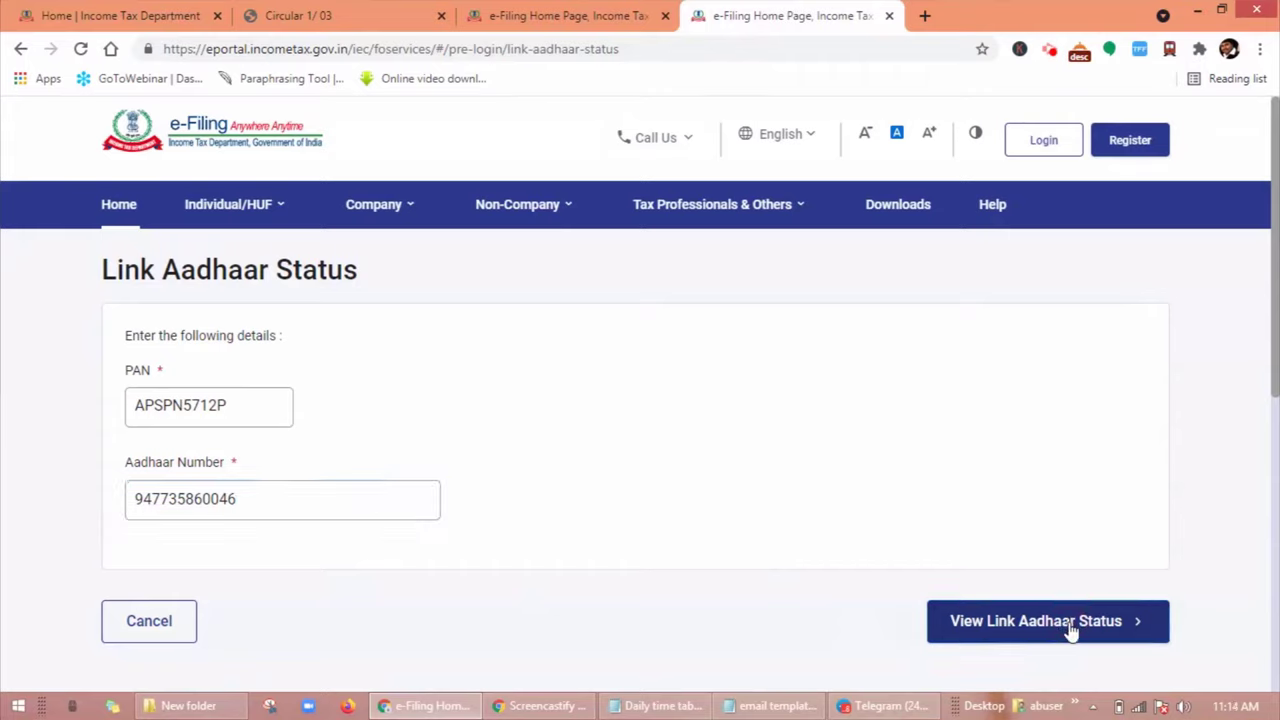
pyautogui.click(1072, 628)
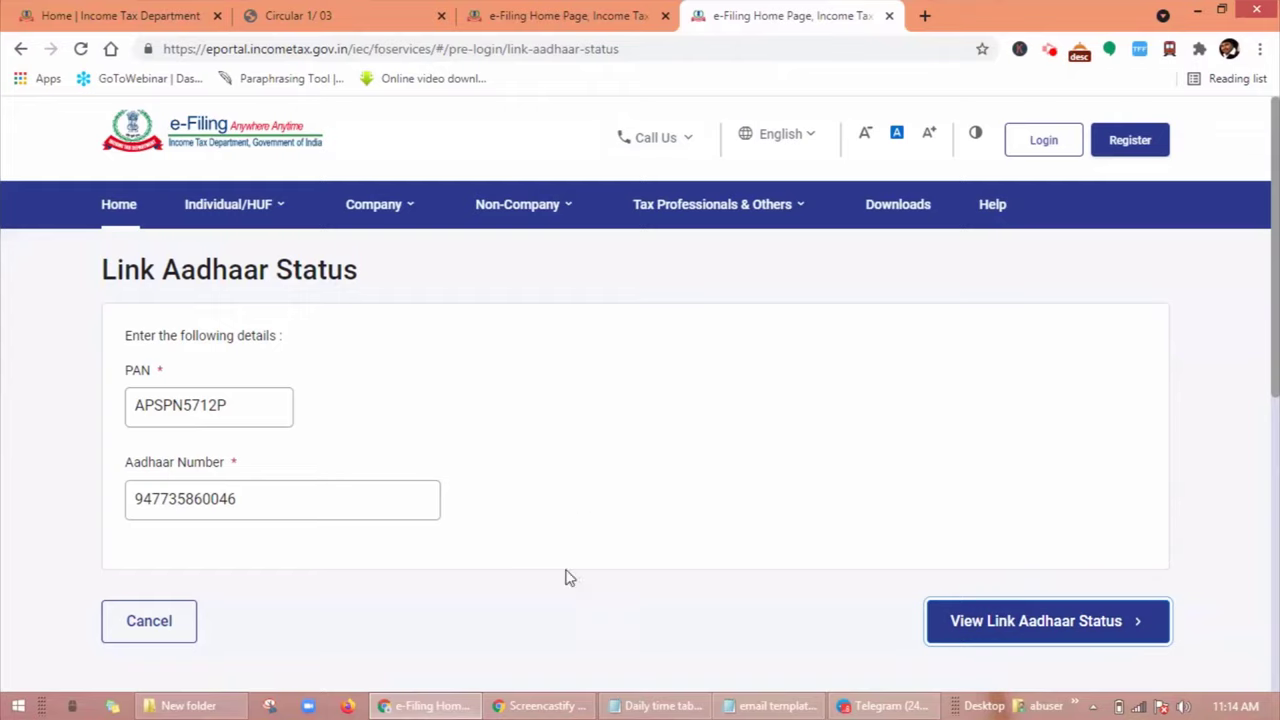